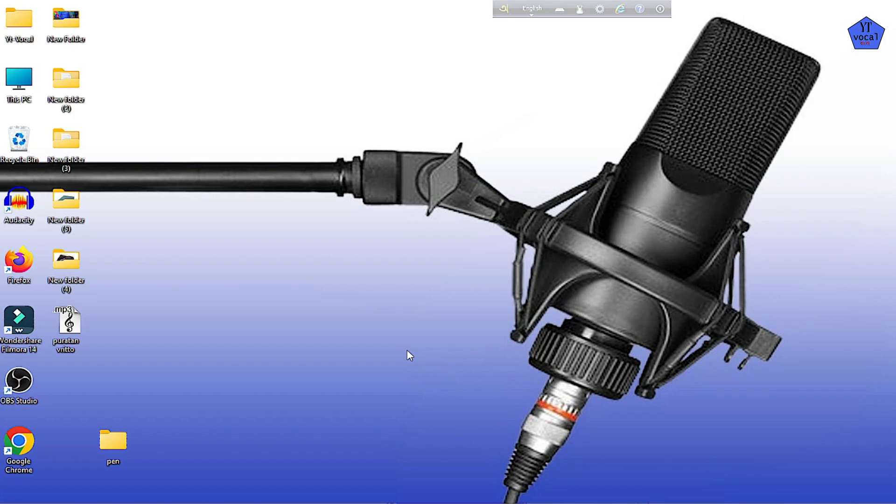
- Open drive D: from This PC and preview each of the three JPG images stored on it
double_click(18, 89)
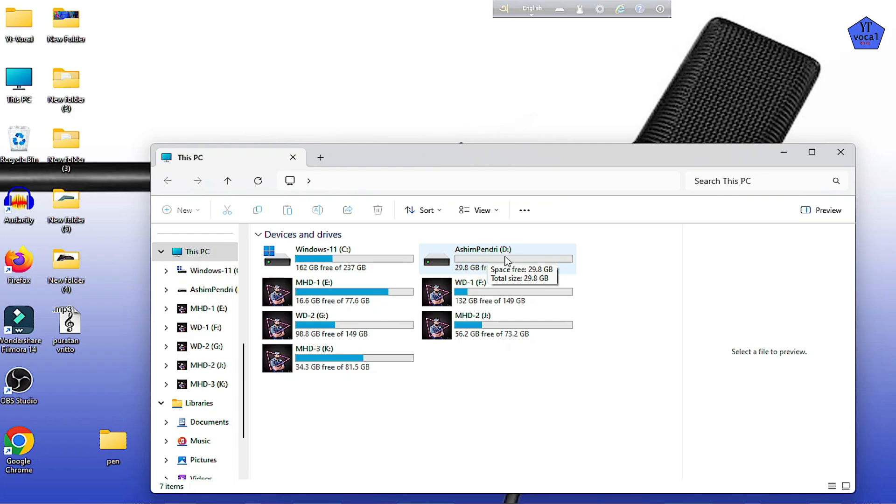
double_click(468, 274)
click(296, 252)
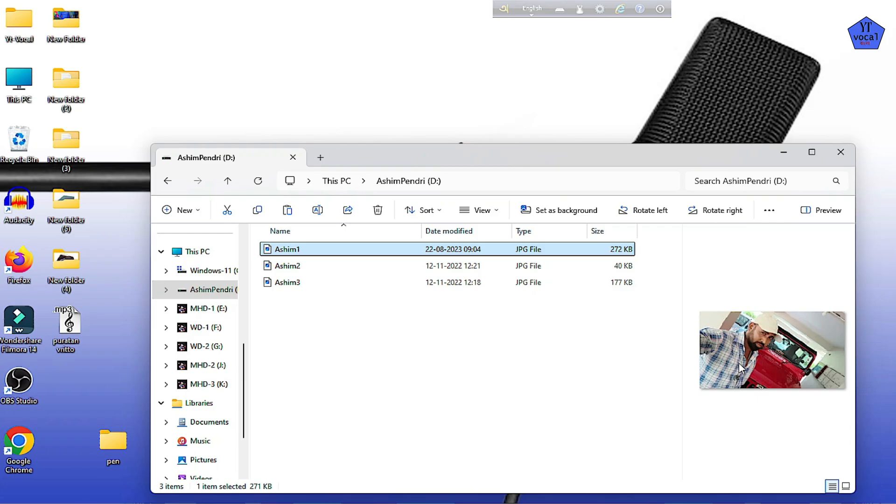
click(300, 266)
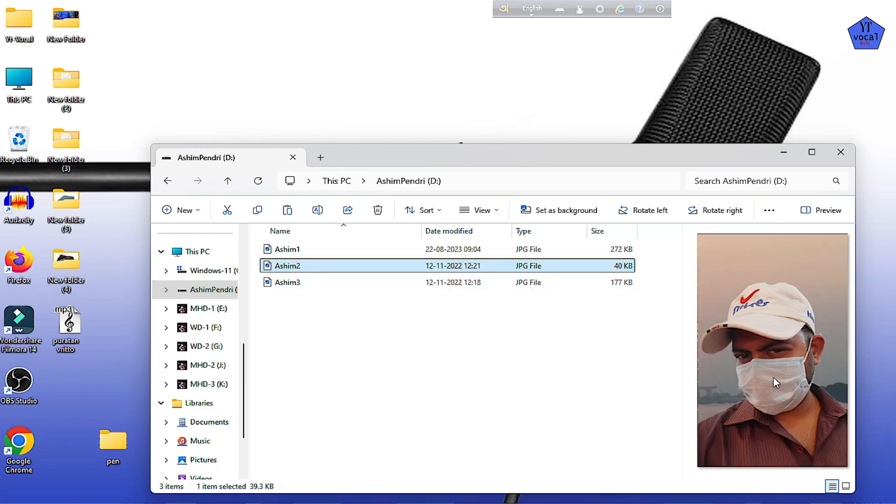
click(340, 284)
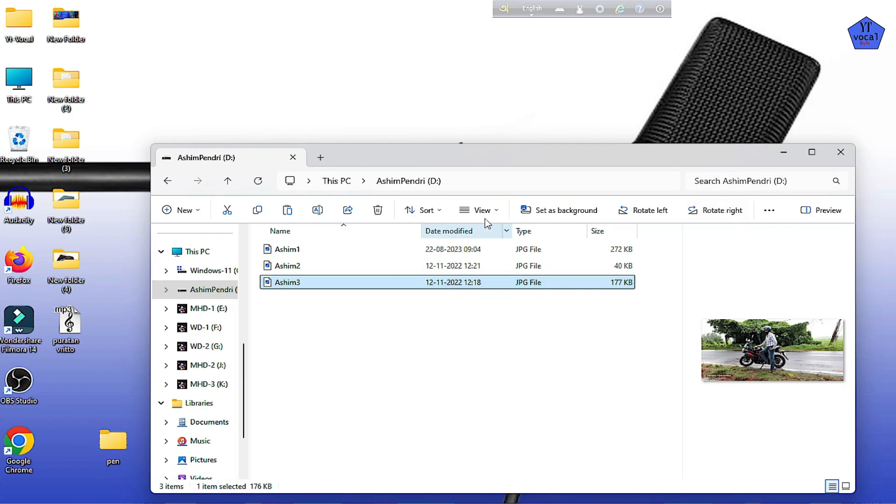
- Move the drive window aside, check the contents of the desktop folder pen, and close that folder
drag(472, 156, 650, 100)
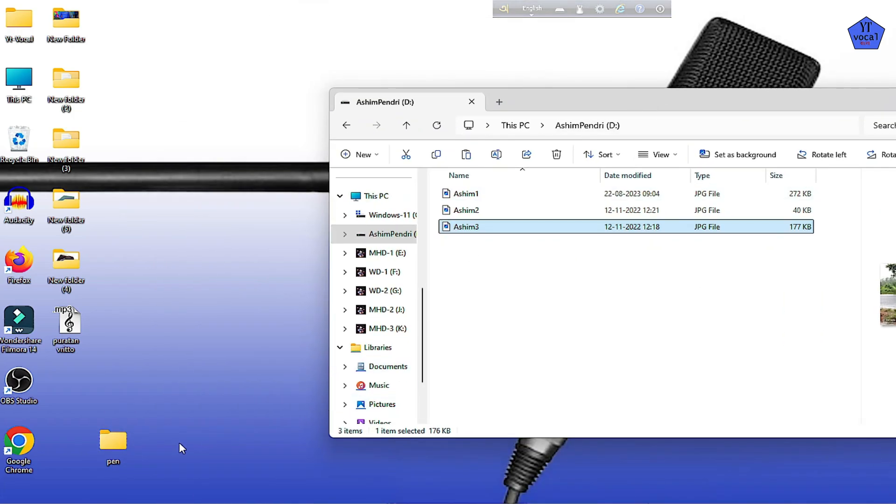
click(173, 419)
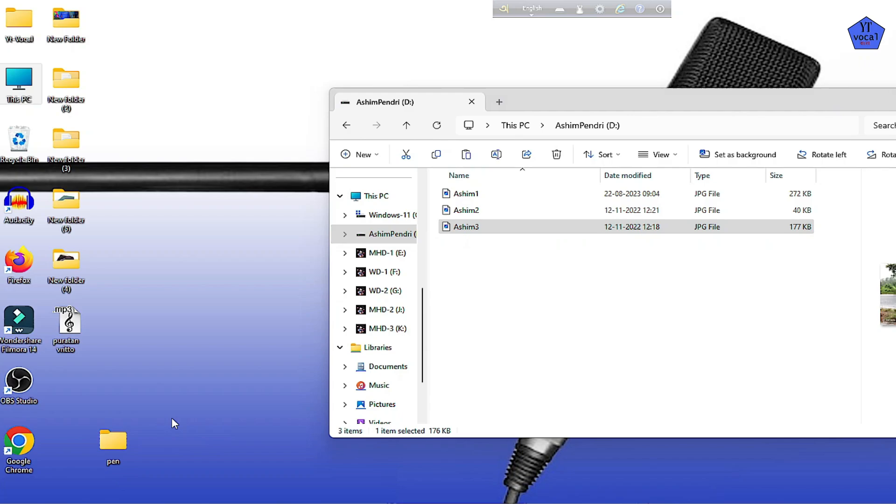
double_click(112, 445)
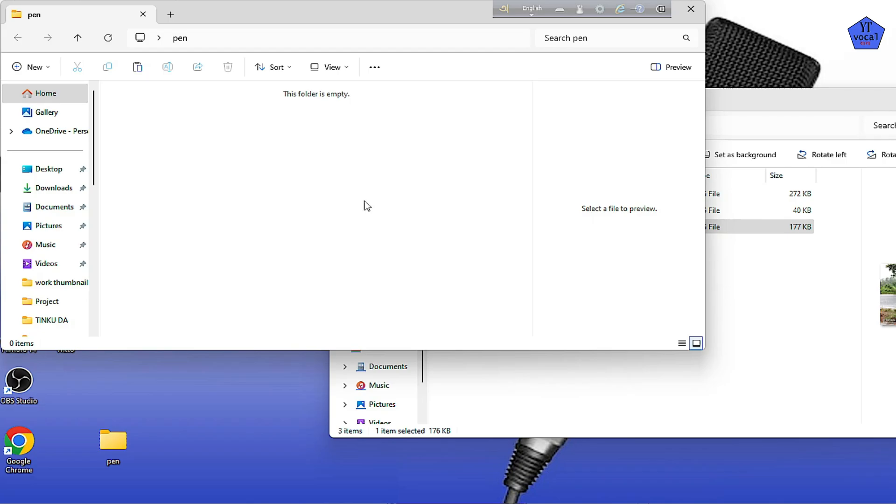
click(690, 9)
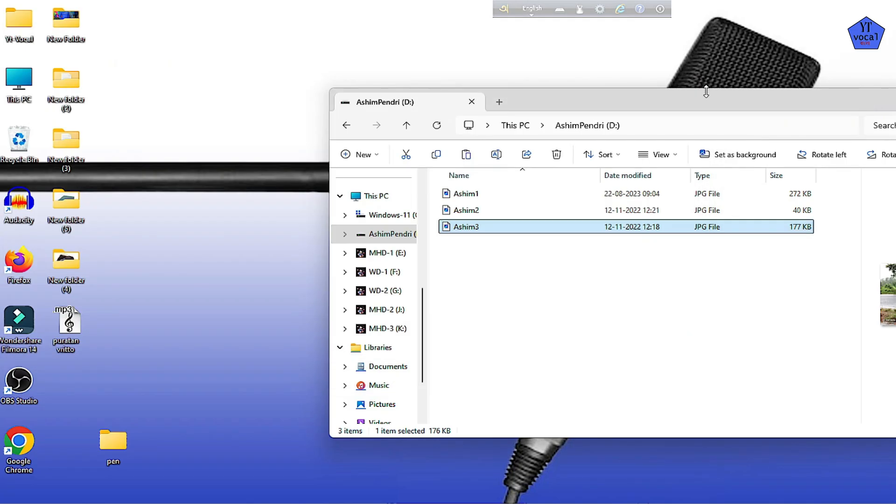
- Permanently delete all three JPG images from drive D:, bypassing the Recycle Bin
drag(687, 100, 503, 106)
drag(328, 265, 373, 195)
key(shift+Delete)
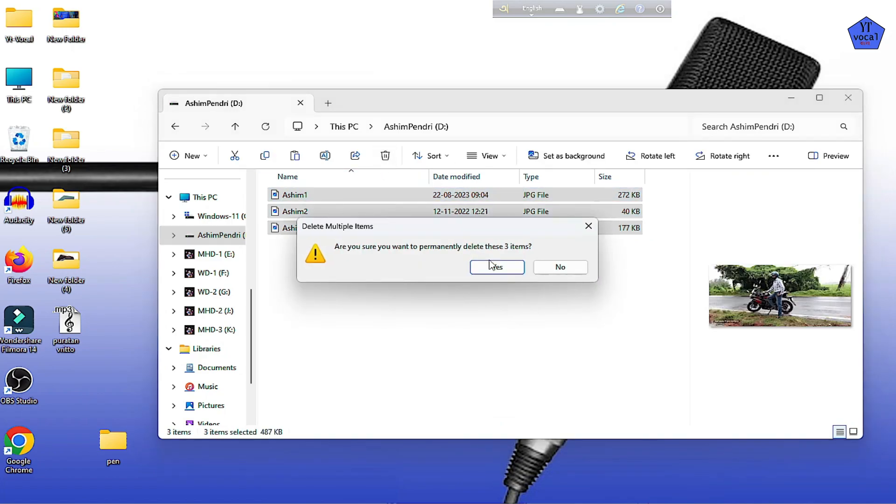
click(490, 264)
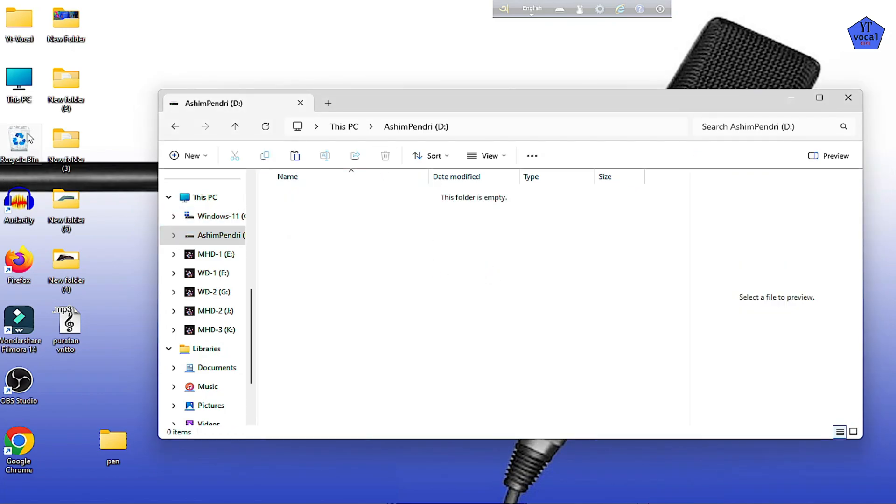
- Empty the Recycle Bin, permanently deleting its items
right_click(21, 142)
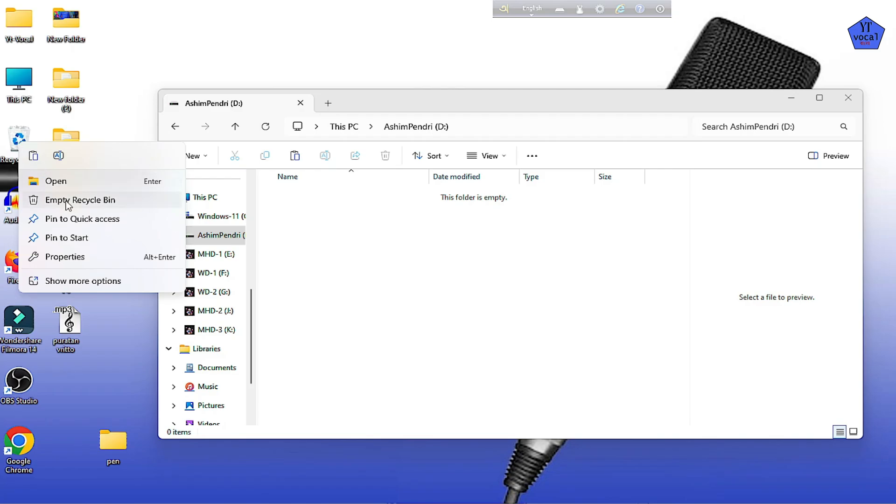
click(66, 201)
click(496, 268)
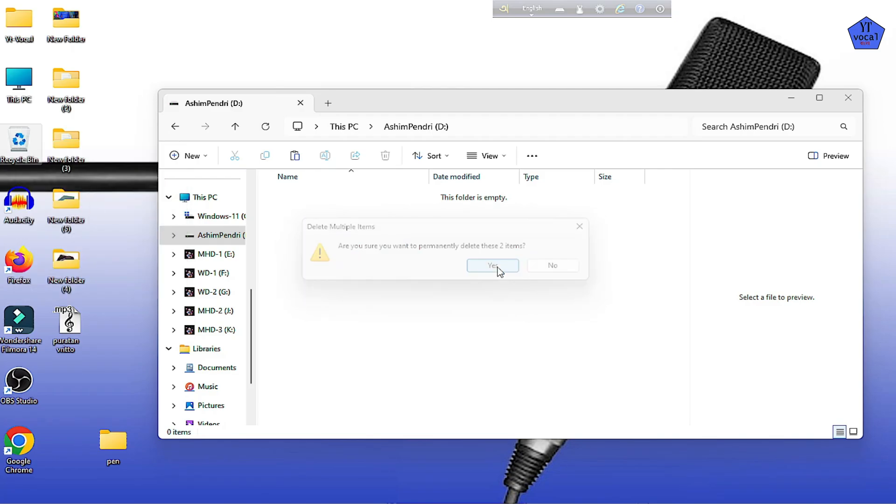
- Close the drive D: window, then check the contents of the desktop folder pen and close it
click(847, 98)
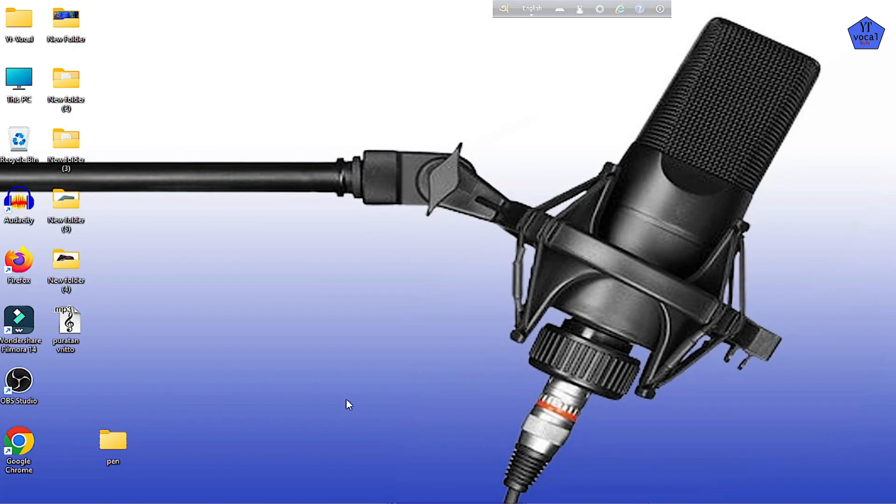
double_click(121, 443)
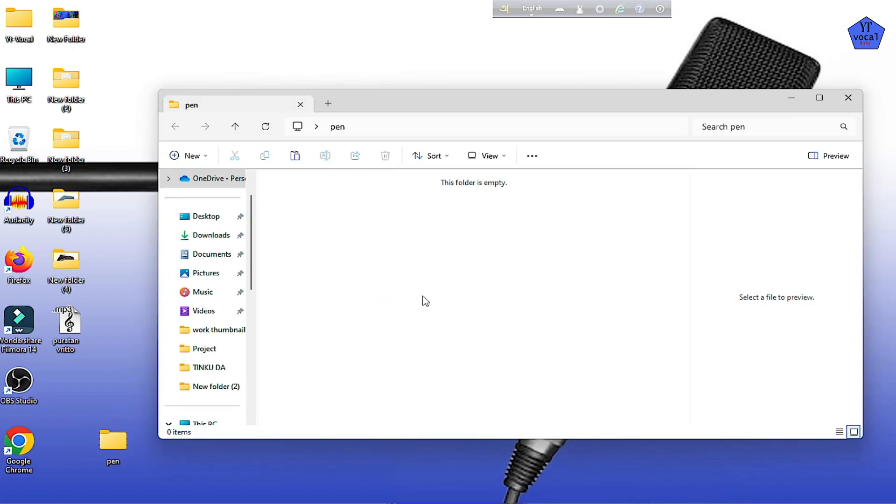
click(848, 99)
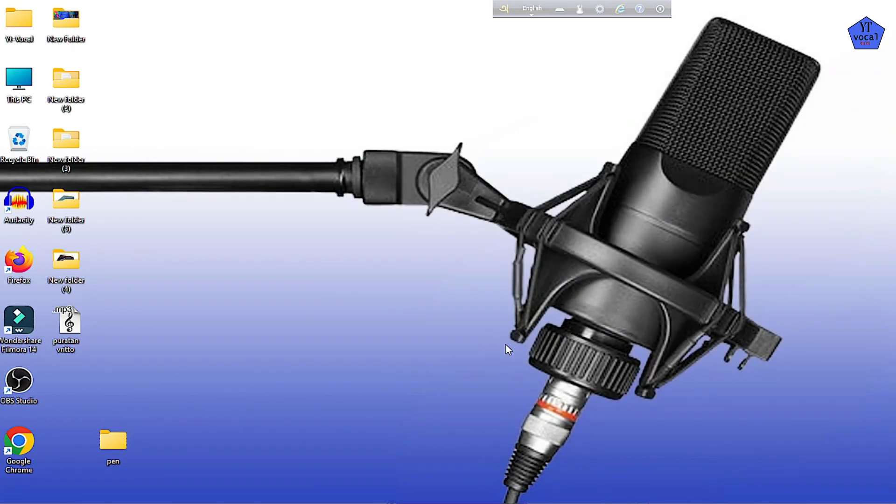
- Switch to Google Chrome and search Google for DMDE
double_click(24, 443)
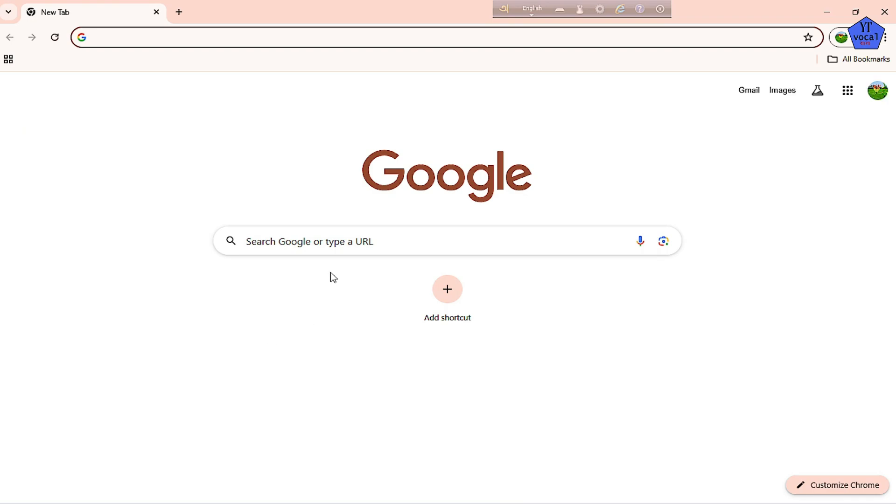
click(338, 246)
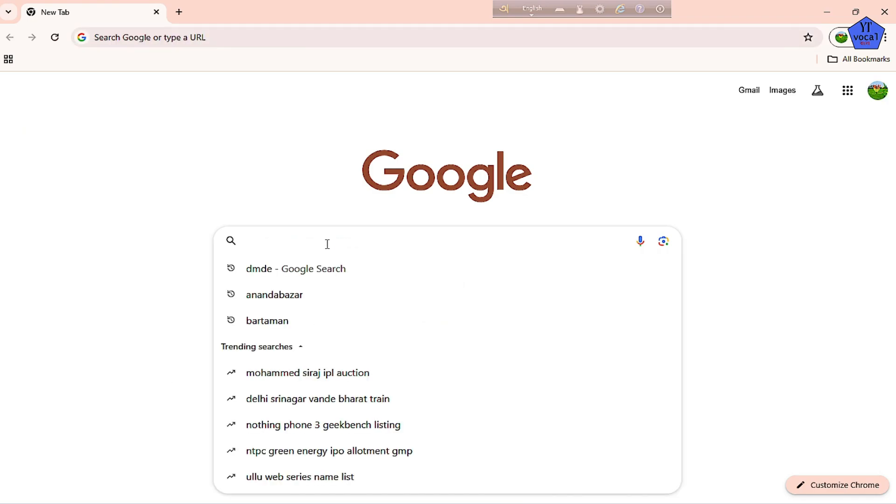
text(DMDE)
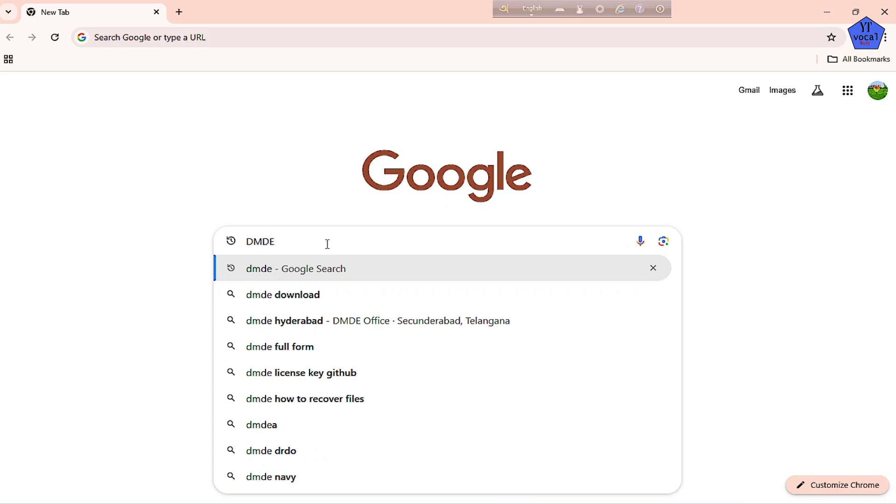
key(Return)
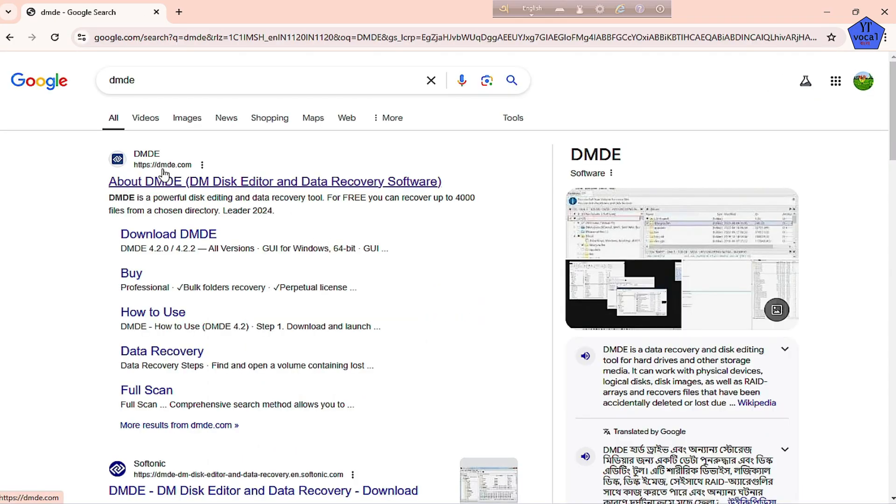
- Download the free DMDE 4.2.0 for Windows 64-bit from dmde.com and close the browser
click(196, 182)
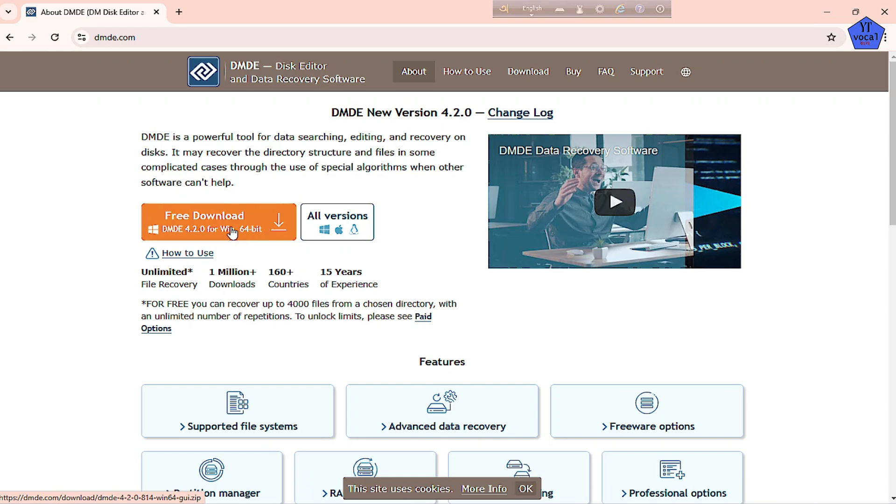
click(276, 225)
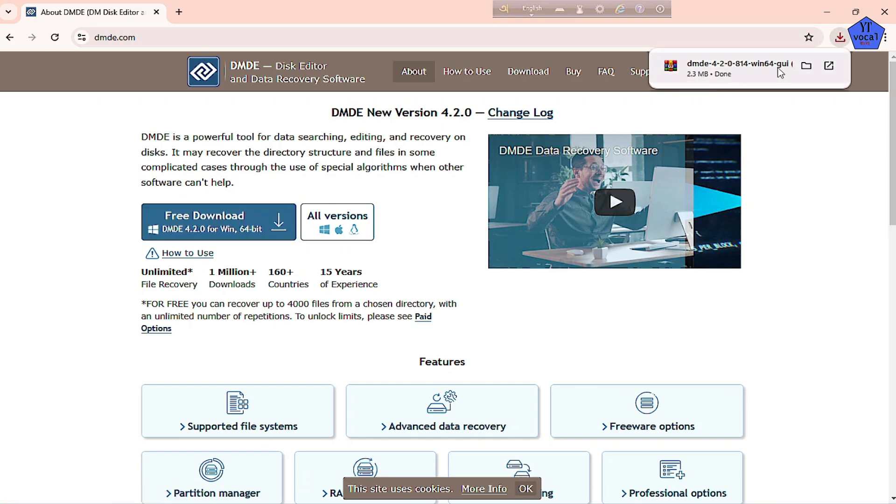
click(889, 18)
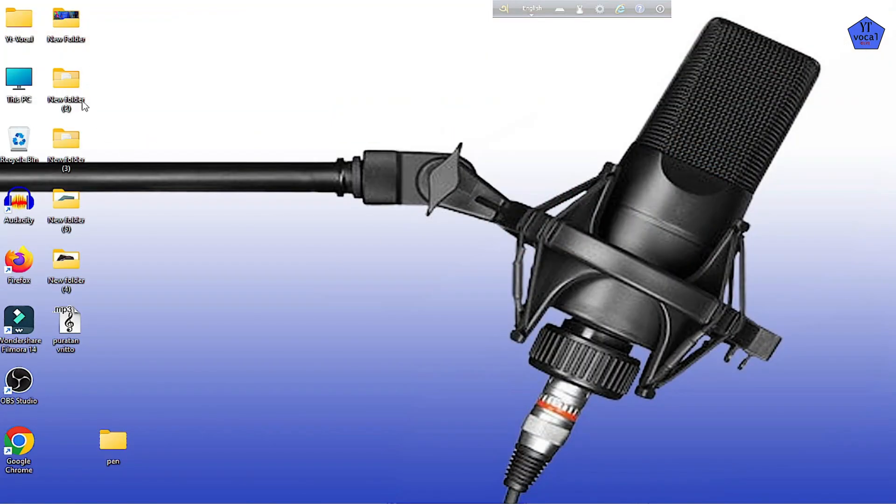
- Go to the Downloads folder inside Yt Vocal and open the archive dmde-4-2-0-814-win64-gui (1)
double_click(16, 25)
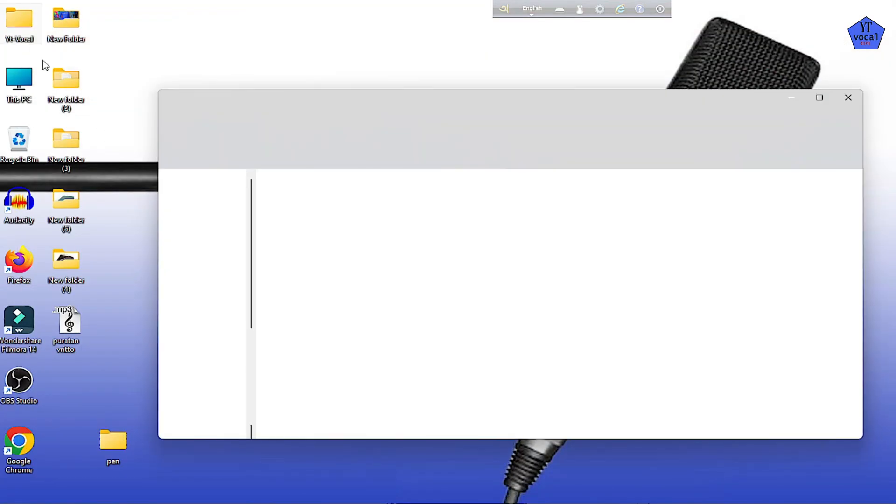
click(505, 191)
double_click(505, 191)
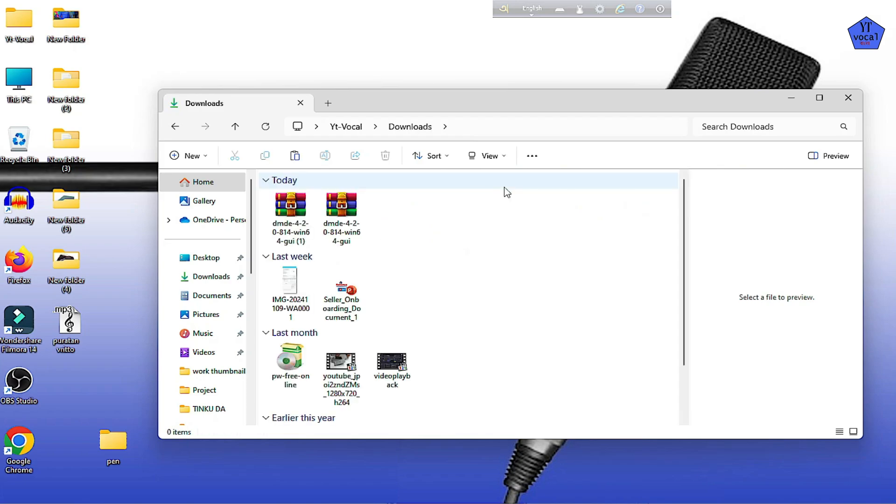
double_click(292, 207)
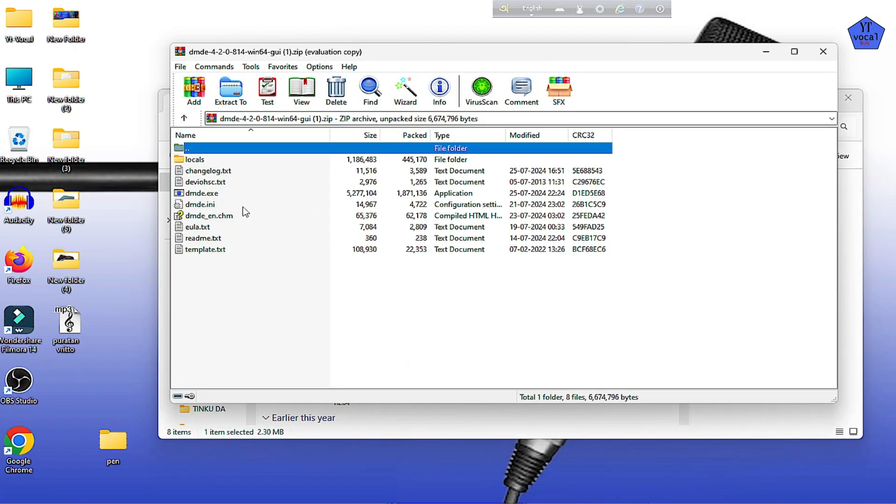
- Run dmde.exe from the archive and accept its license agreement
click(571, 232)
double_click(208, 193)
click(460, 343)
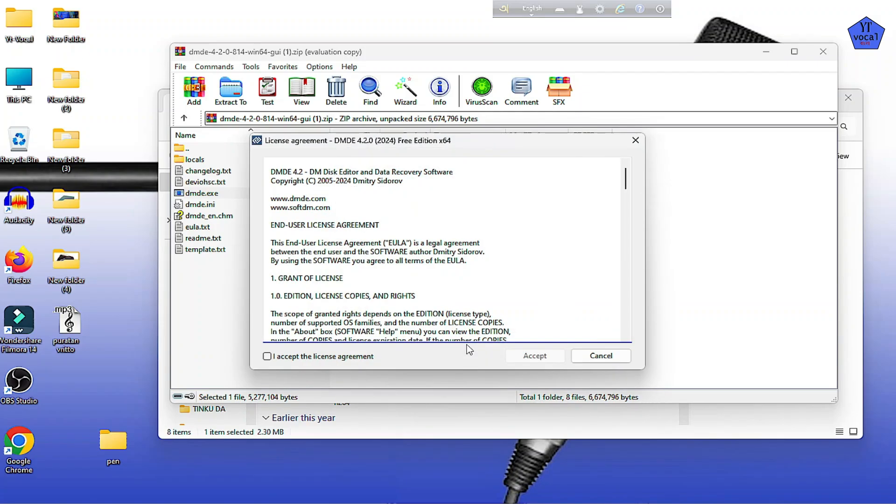
click(267, 356)
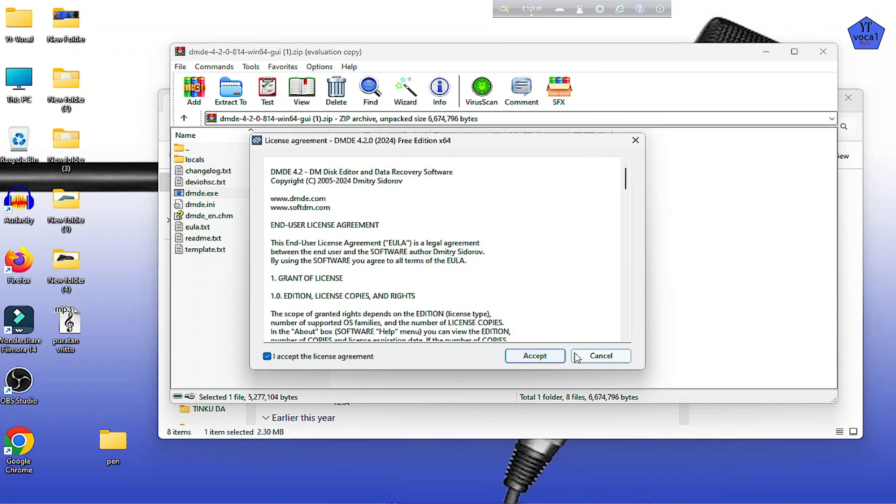
click(542, 361)
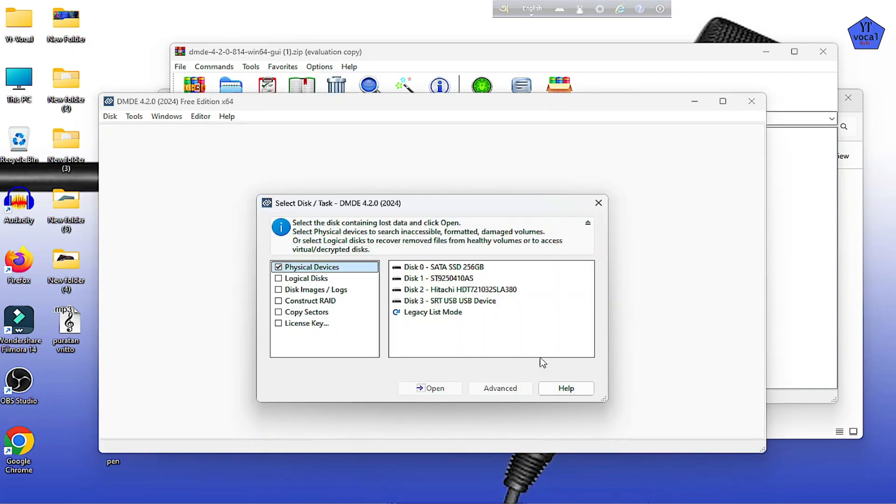
- Close the archive and Downloads windows, leaving DMDE open
click(824, 53)
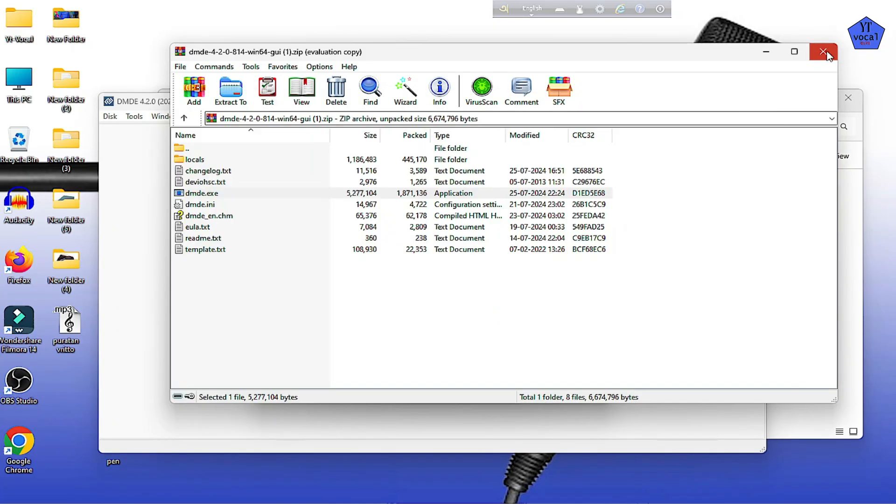
click(849, 96)
click(849, 98)
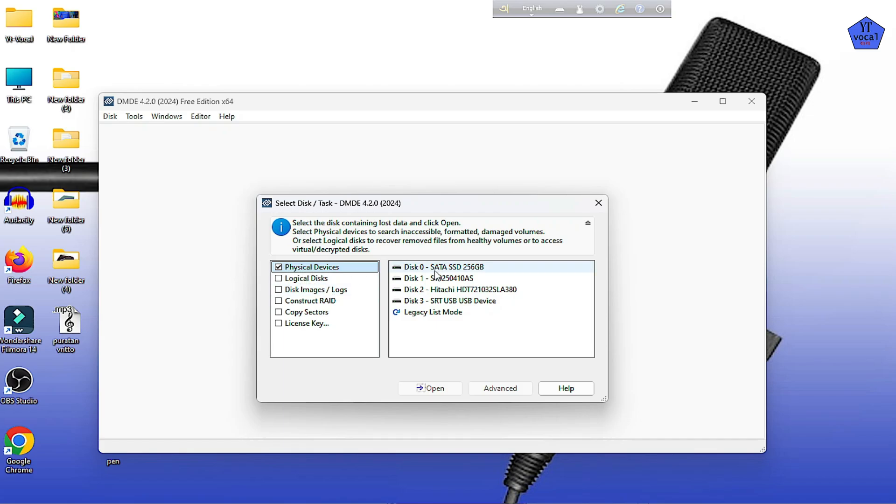
- Open the physical device Disk 3 - SRT USB USB Device and start a full scan of the whole disk for ExFAT, NTFS and Raw
click(445, 302)
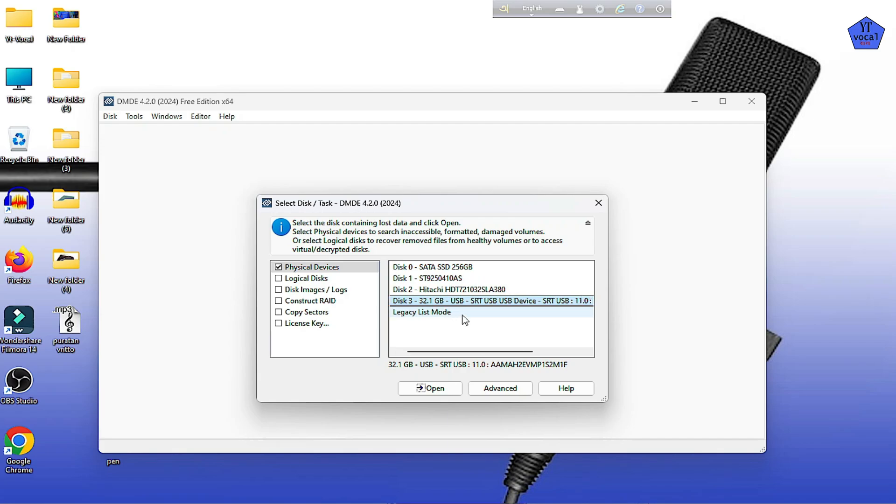
click(434, 388)
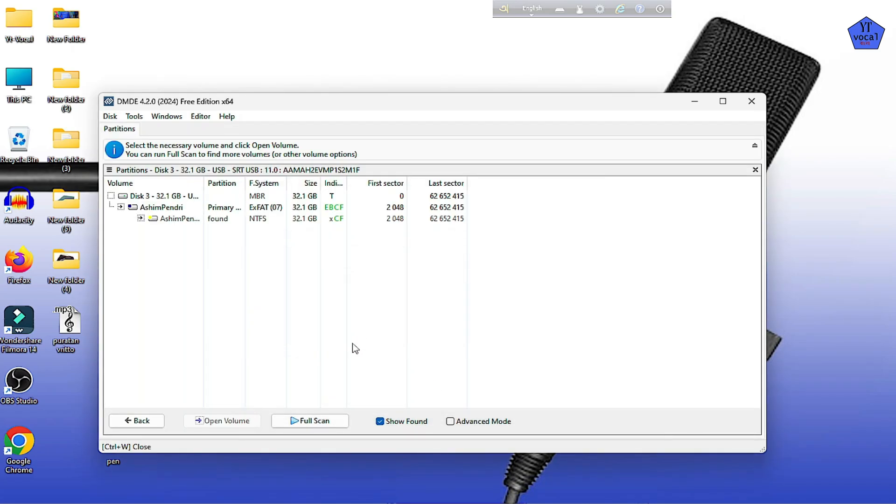
click(183, 220)
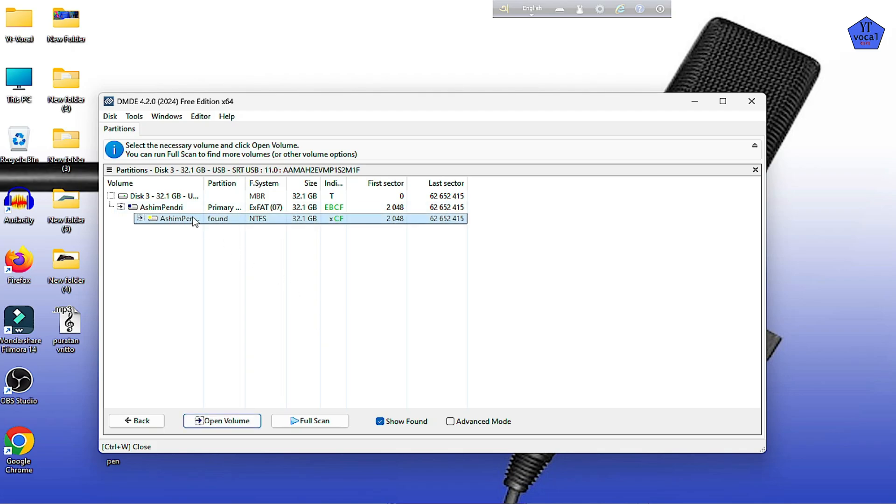
click(309, 422)
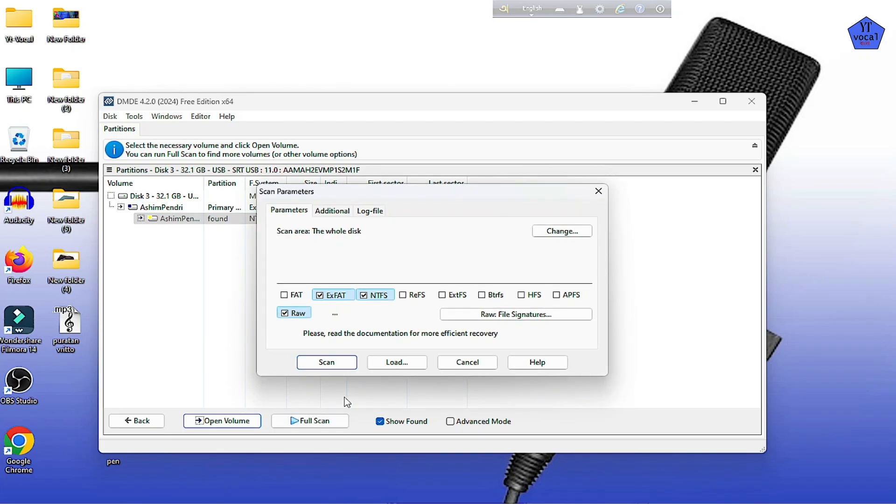
click(343, 363)
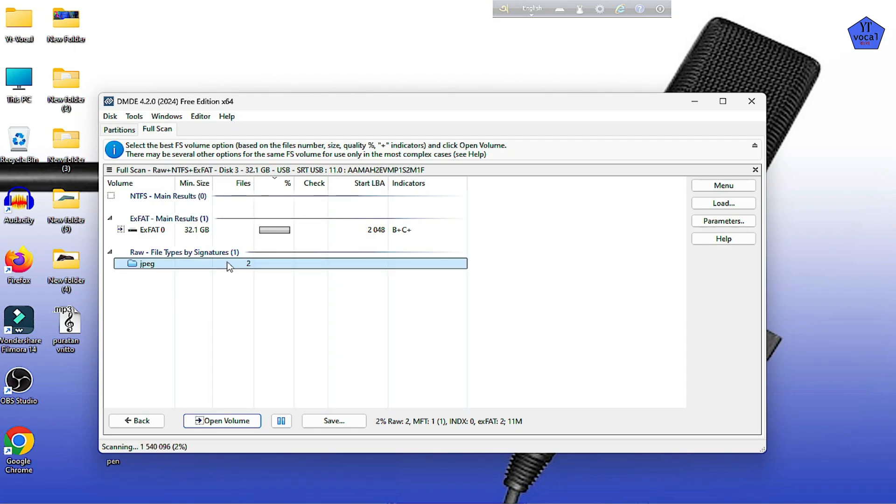
- Try to open the jpeg group in the raw file-signature results while the scan runs
click(244, 422)
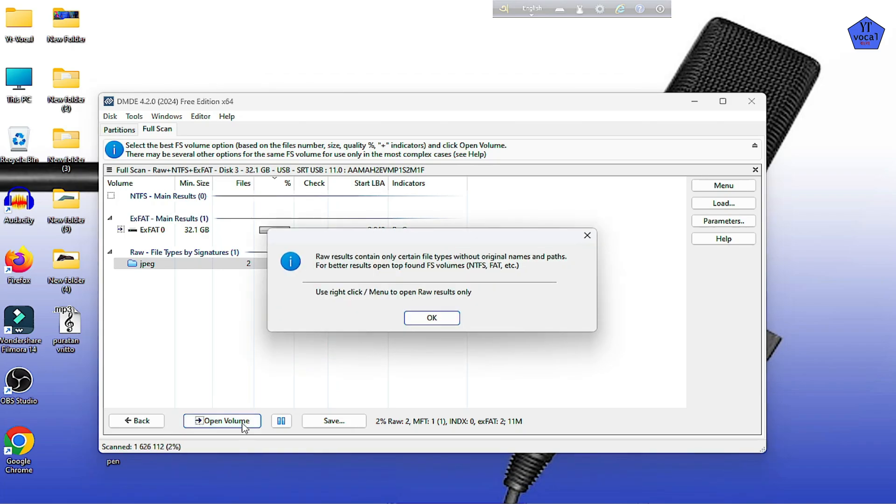
click(430, 316)
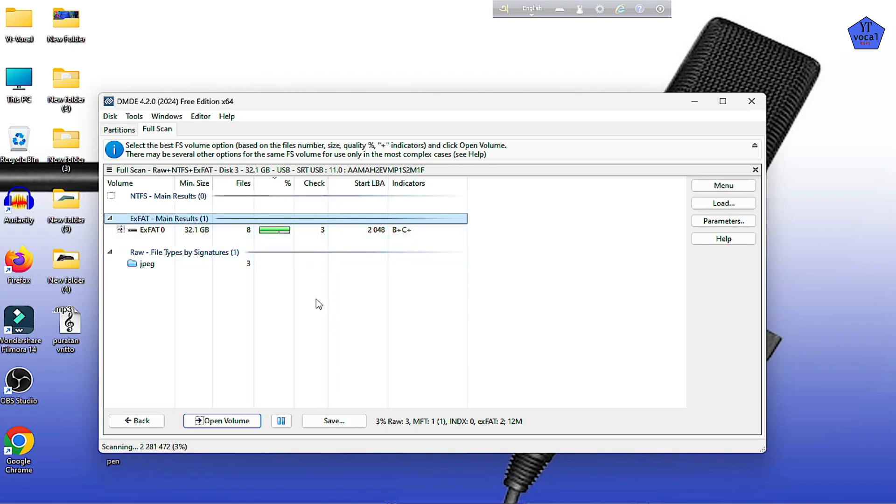
double_click(196, 264)
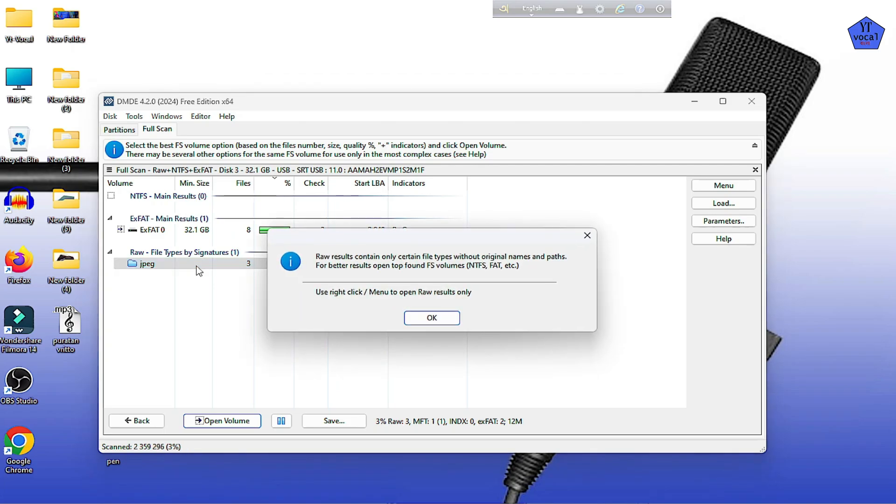
click(425, 319)
click(205, 267)
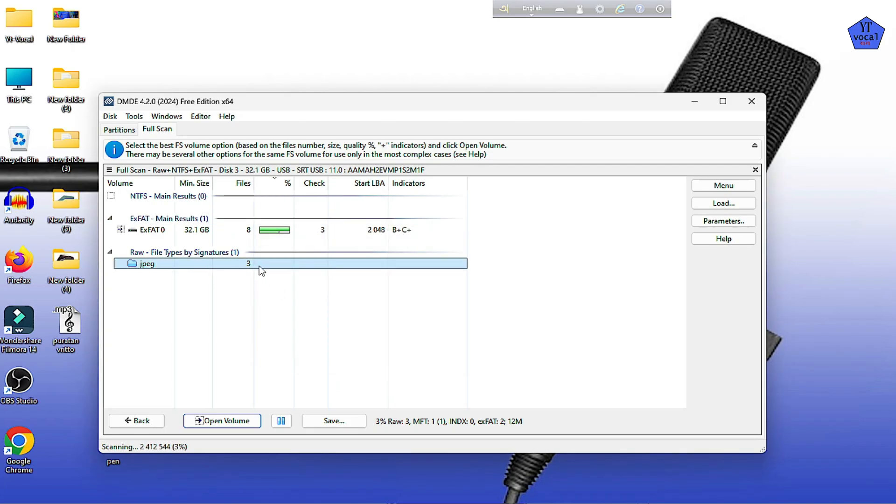
click(161, 256)
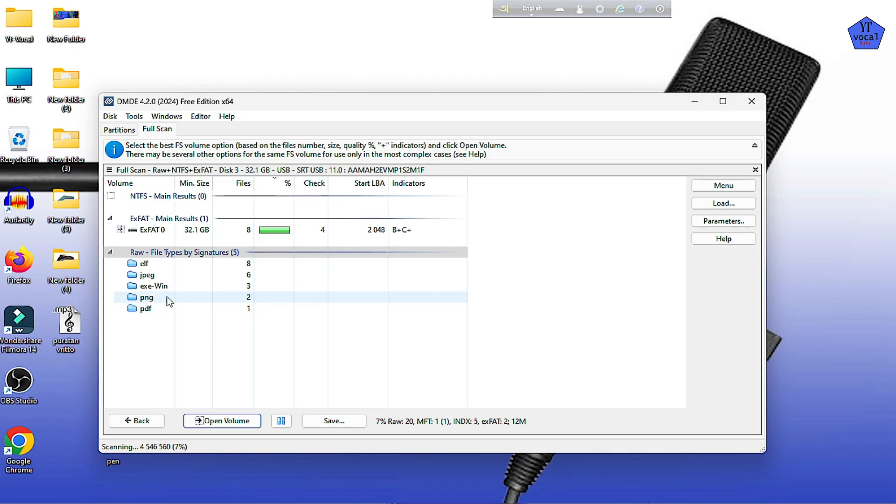
click(148, 276)
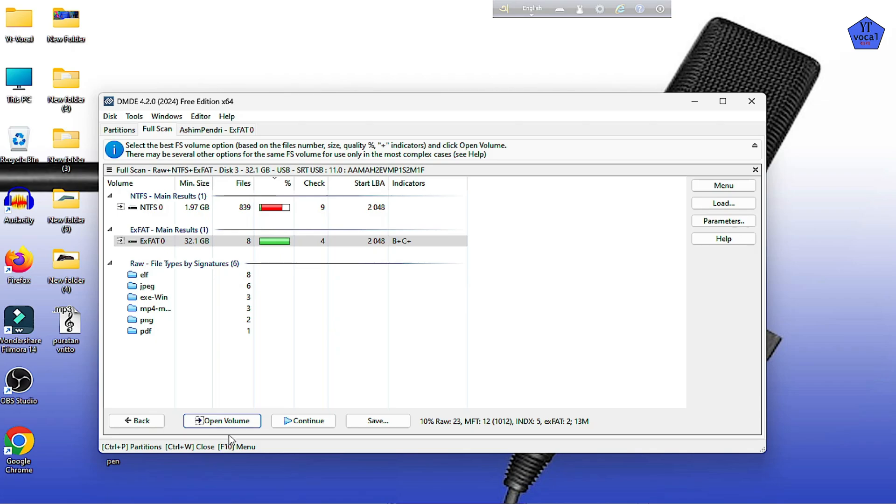
- Open the ExFAT 0 volume from the scan results, agreeing to close the volume that is already open
click(253, 241)
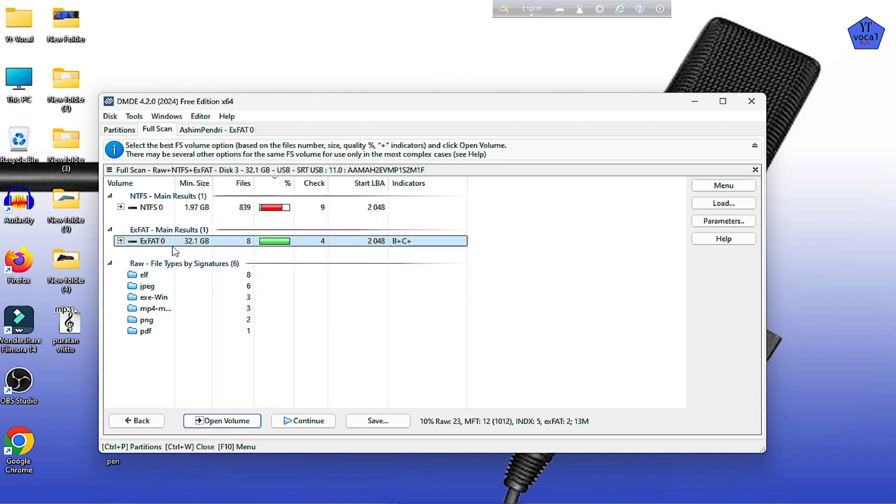
double_click(302, 242)
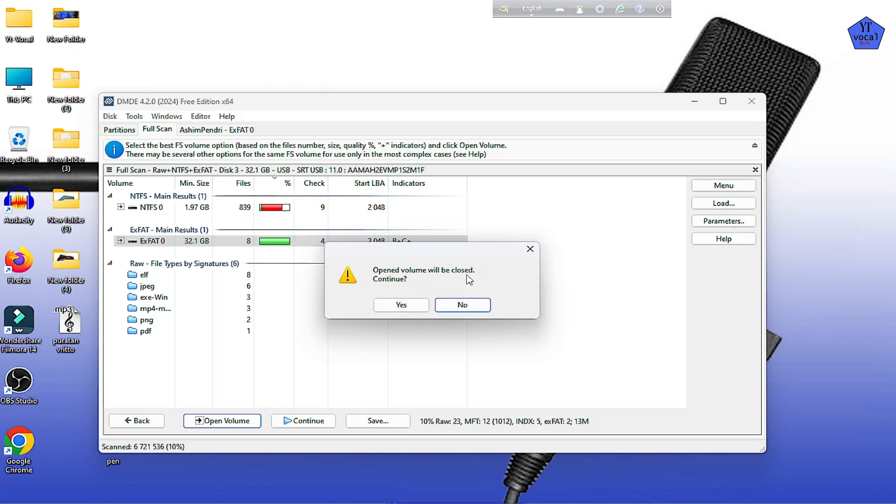
click(462, 304)
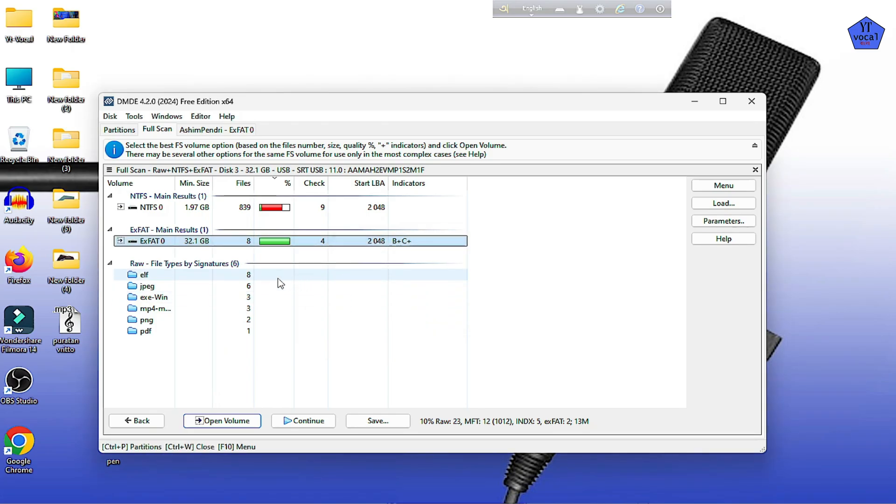
double_click(242, 243)
click(399, 305)
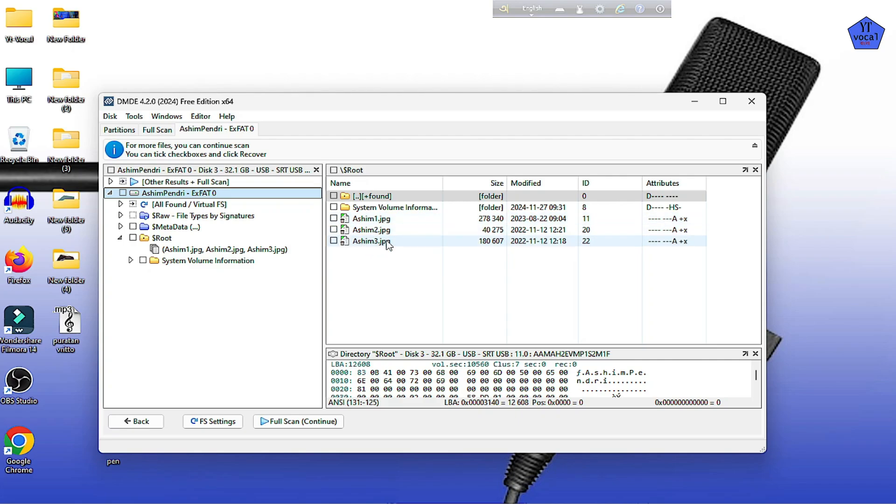
- Mark all three JPG photos in the $Root folder for recovery, previewing them
click(333, 221)
click(333, 218)
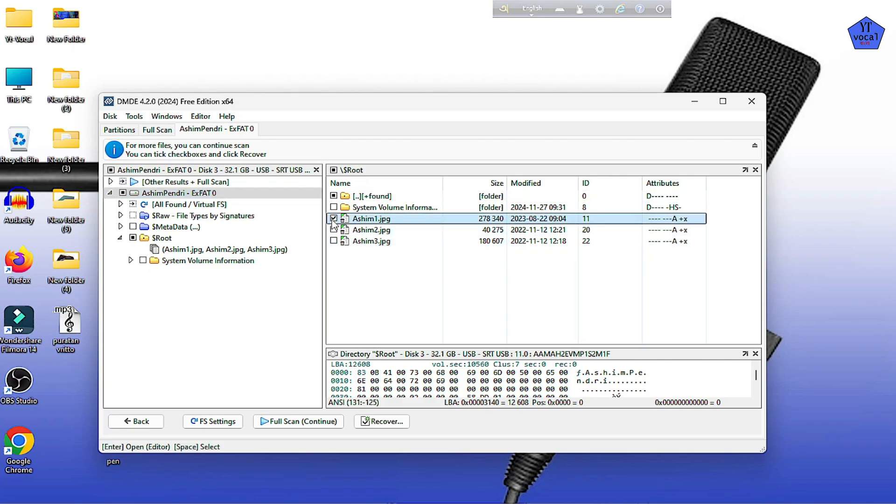
click(417, 221)
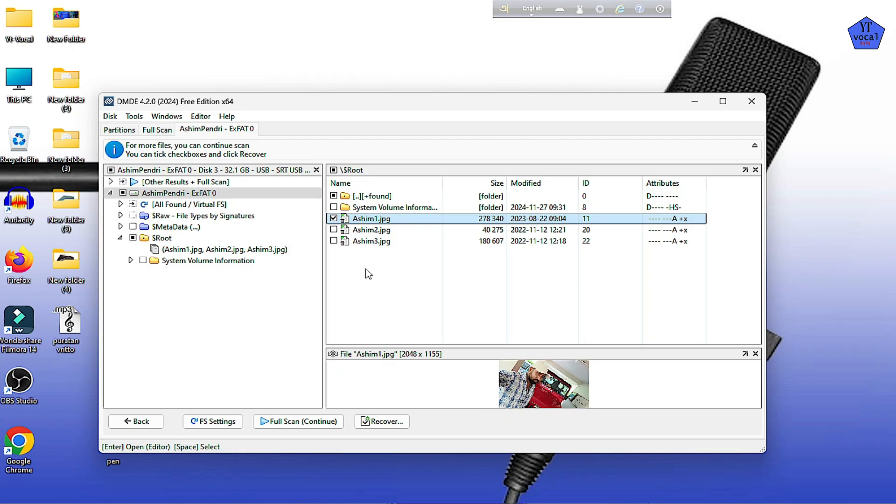
click(333, 229)
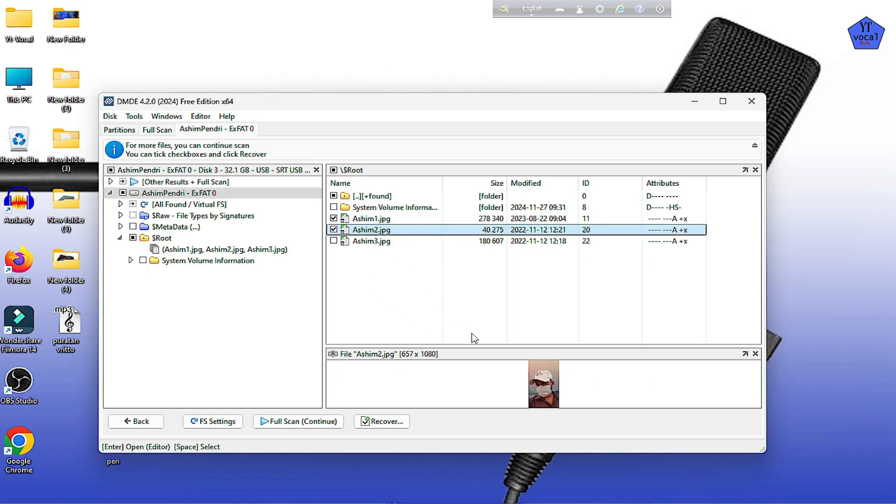
click(333, 242)
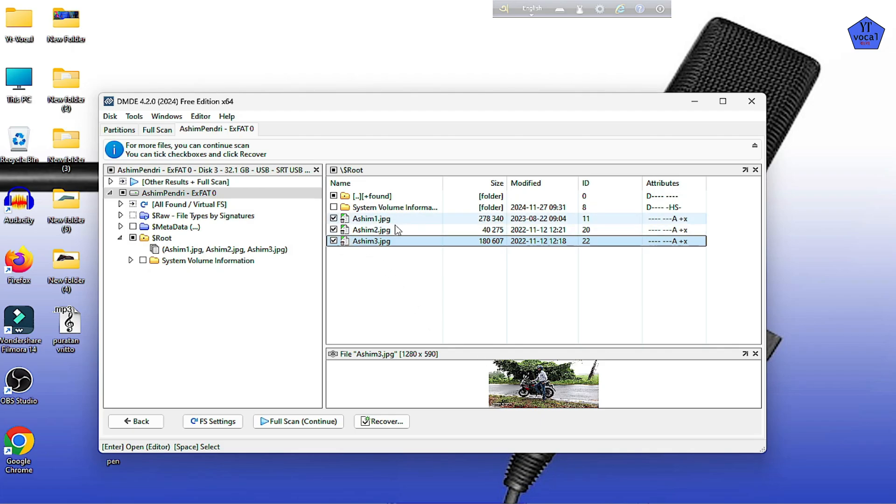
- Recover the marked removed files to the pen folder on the Desktop and dismiss the recovery summary
click(386, 422)
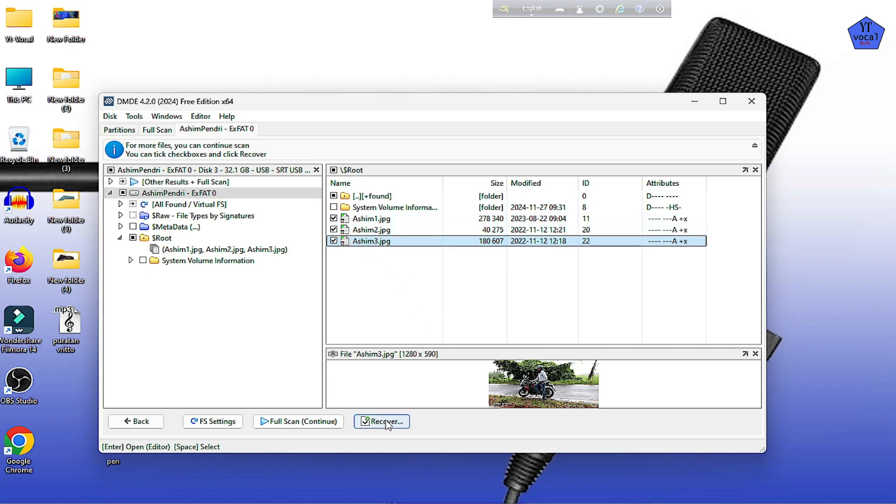
click(381, 422)
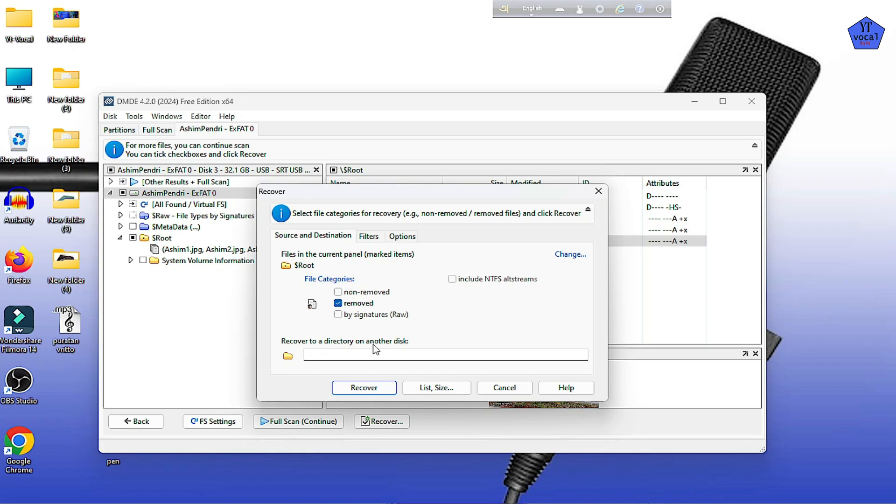
click(287, 355)
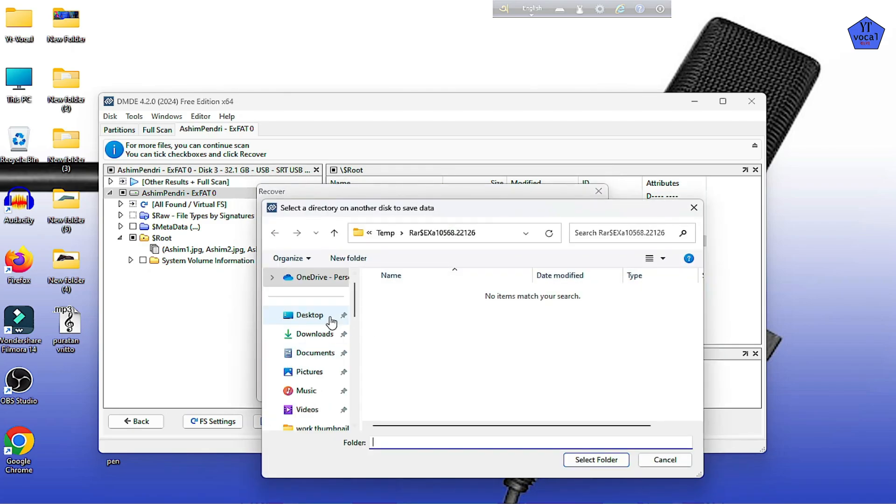
click(326, 321)
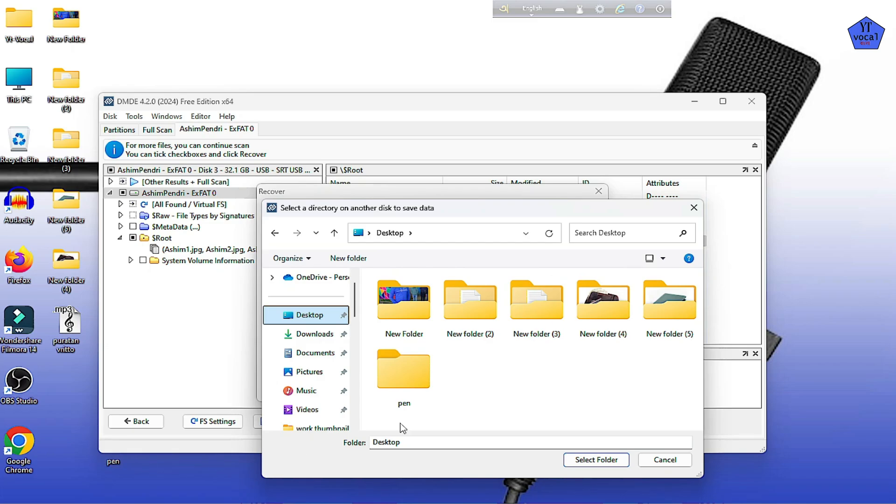
click(403, 377)
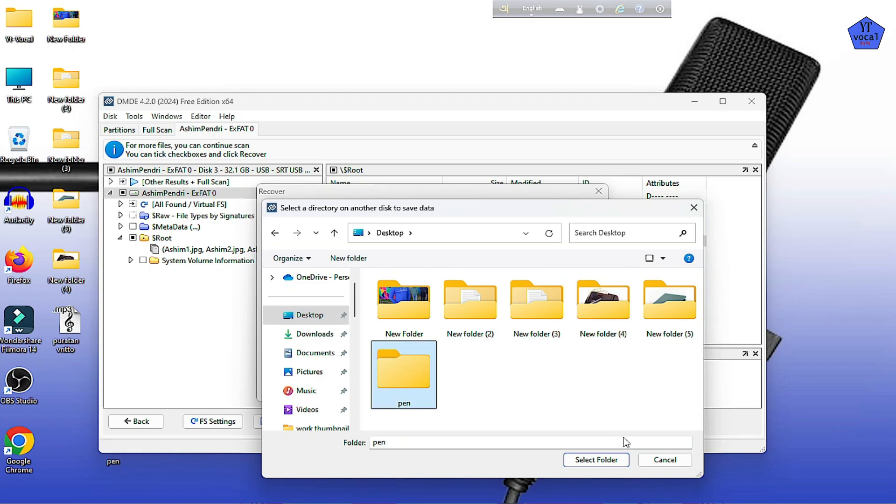
click(582, 460)
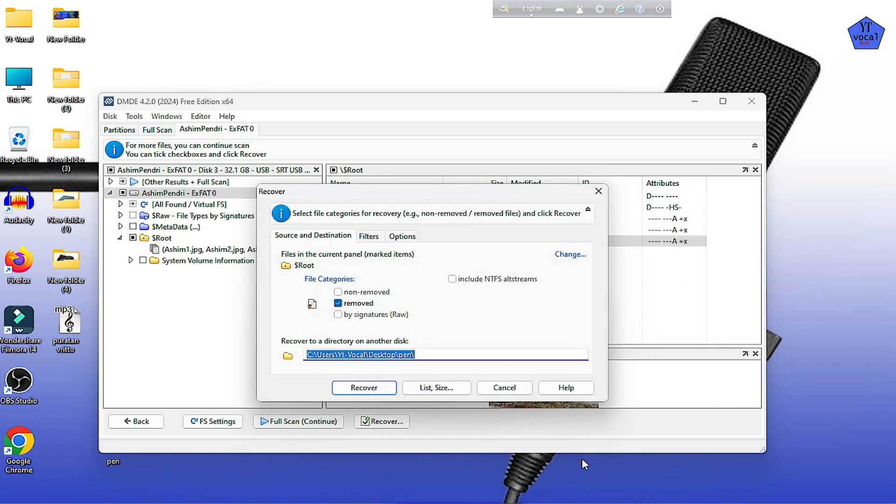
click(366, 388)
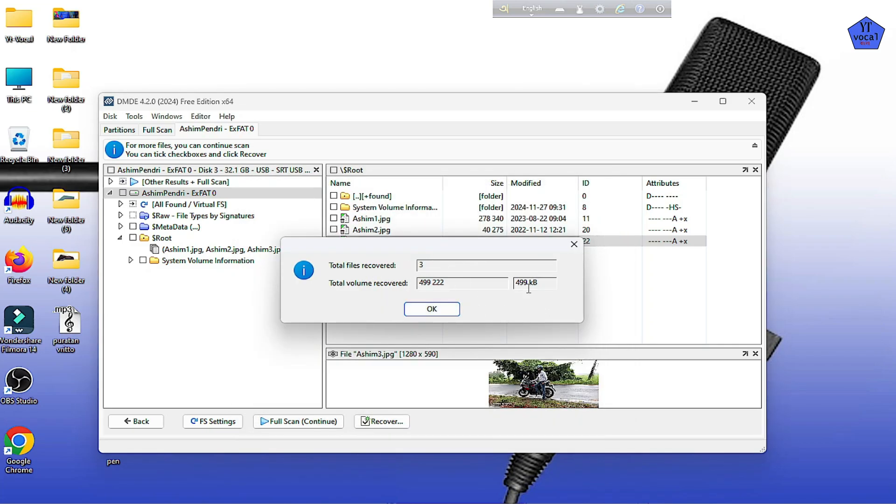
click(433, 309)
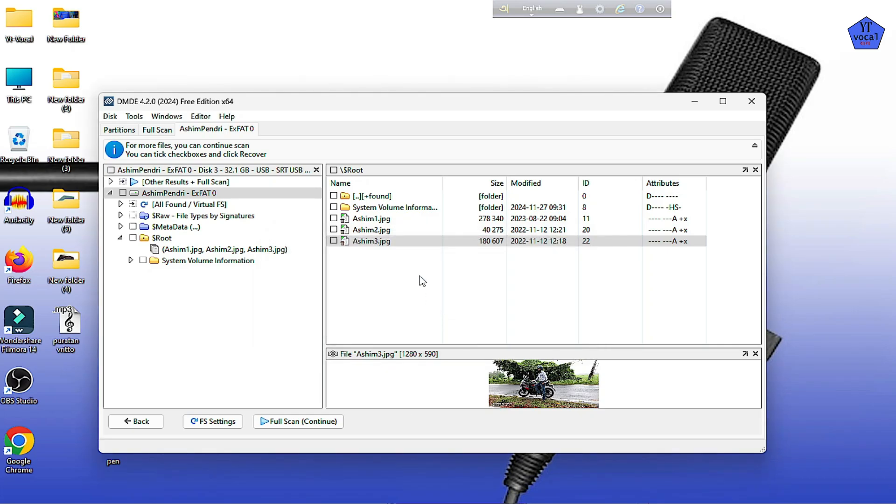
- Close DMDE without saving the scan log
mouse_move(420, 101)
mouse_down()
mouse_move(524, 89)
mouse_move(427, 94)
mouse_up()
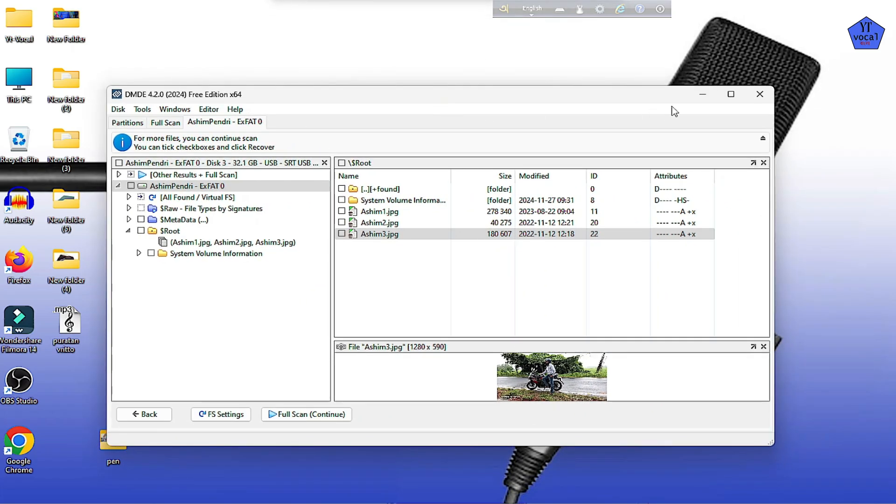
click(758, 97)
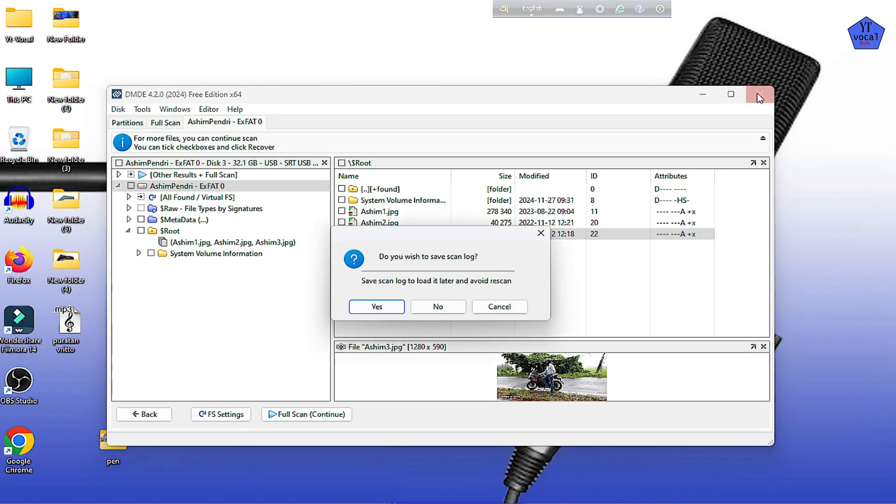
click(439, 308)
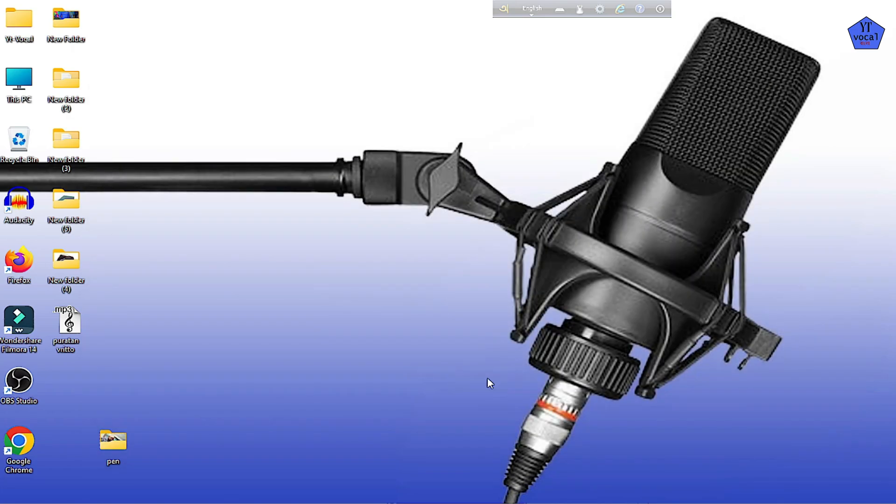
- Move the pen folder to the middle of the desktop and view each of its three recovered photos, closing every window when done
drag(132, 432, 403, 293)
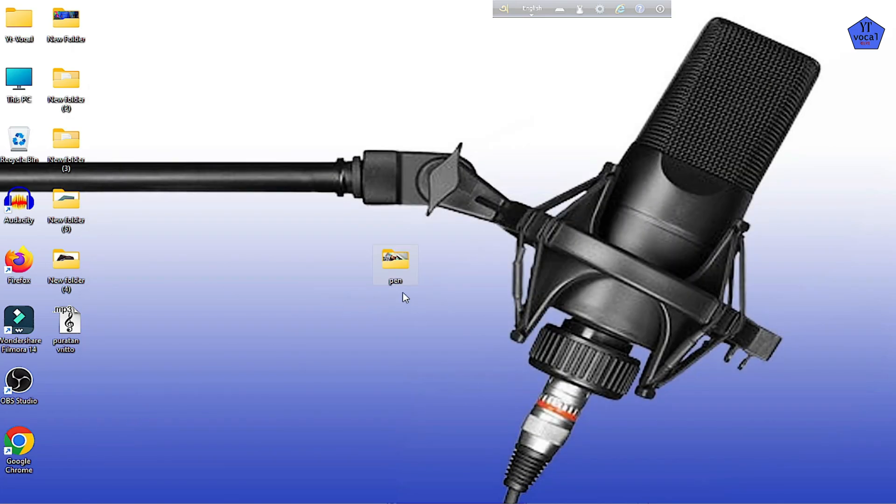
double_click(394, 265)
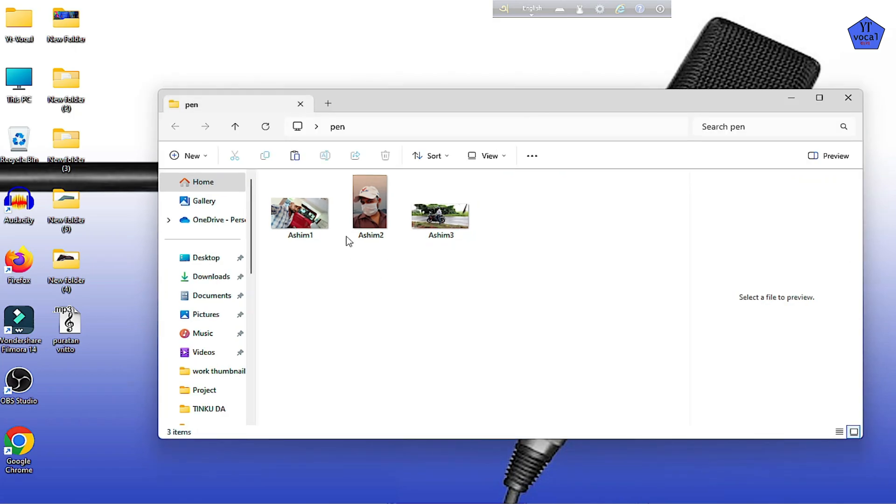
double_click(293, 223)
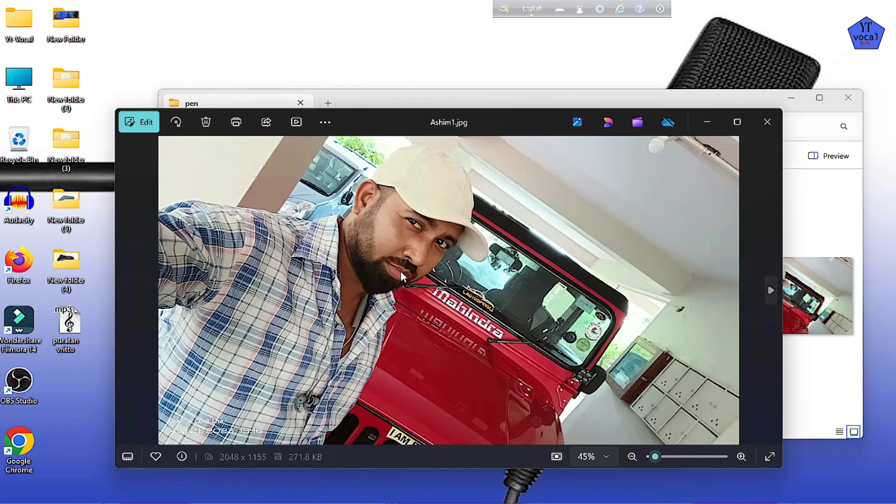
click(767, 122)
double_click(369, 205)
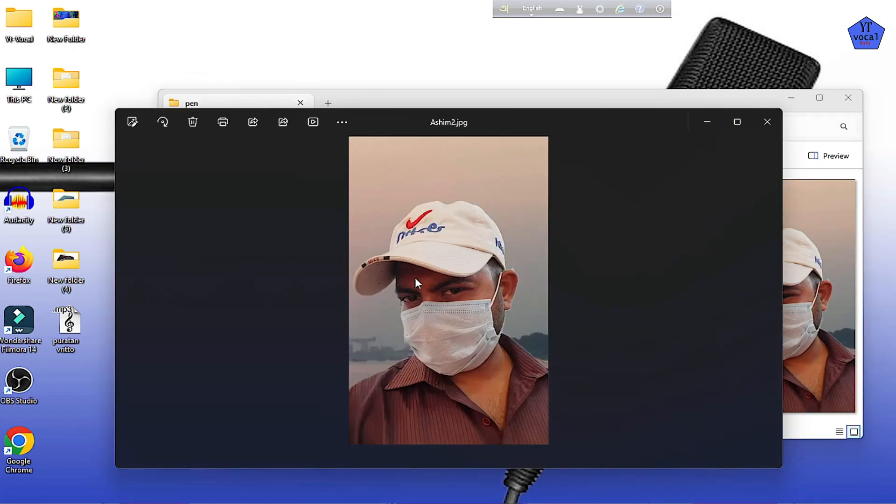
click(766, 122)
click(441, 206)
double_click(440, 206)
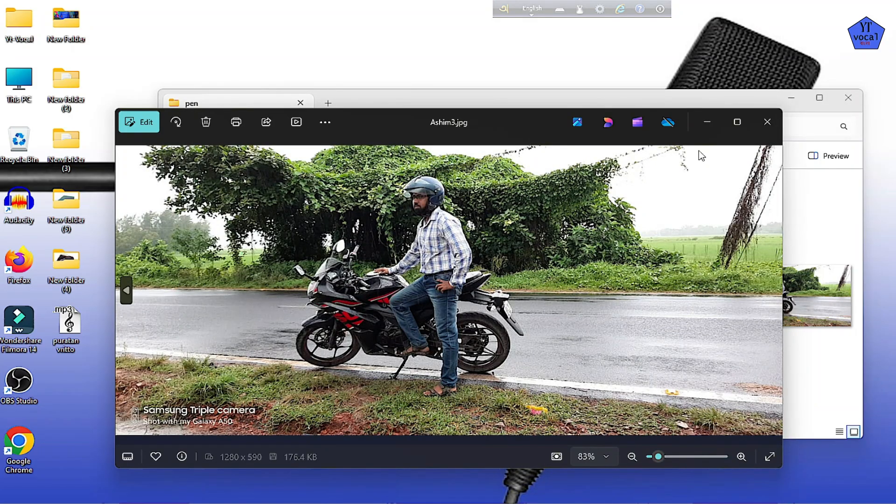
click(767, 122)
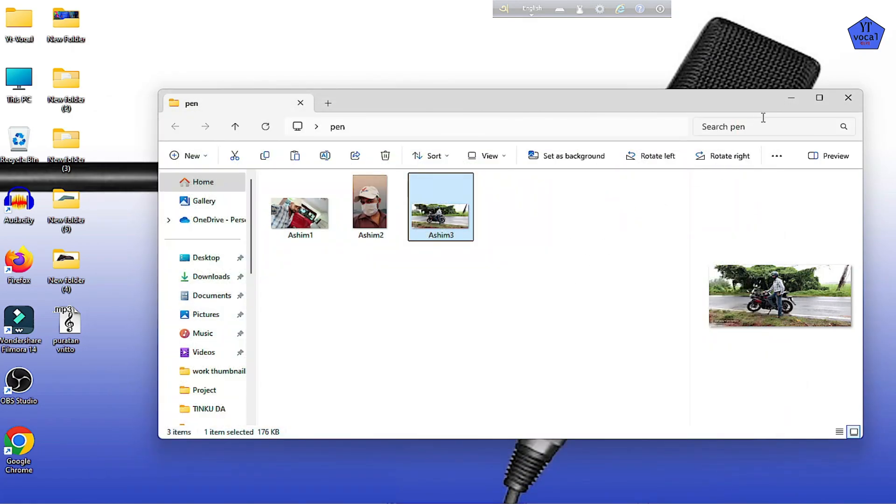
click(848, 98)
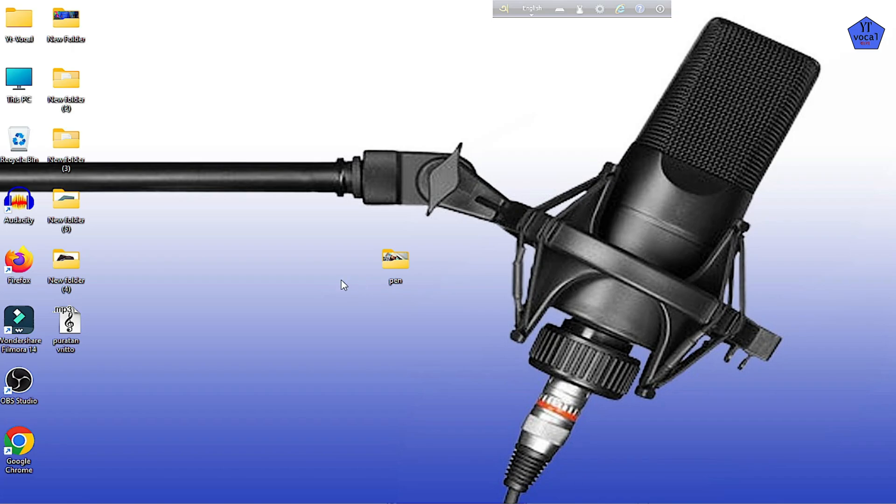
right_click(235, 258)
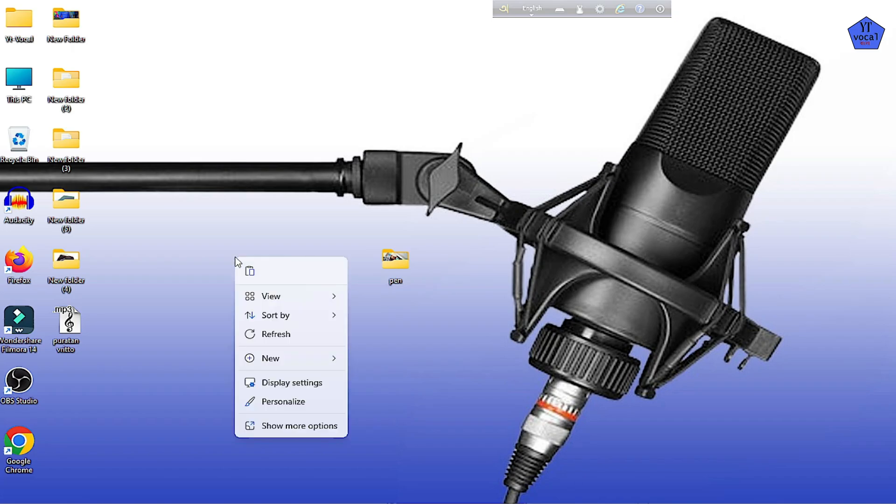
click(282, 335)
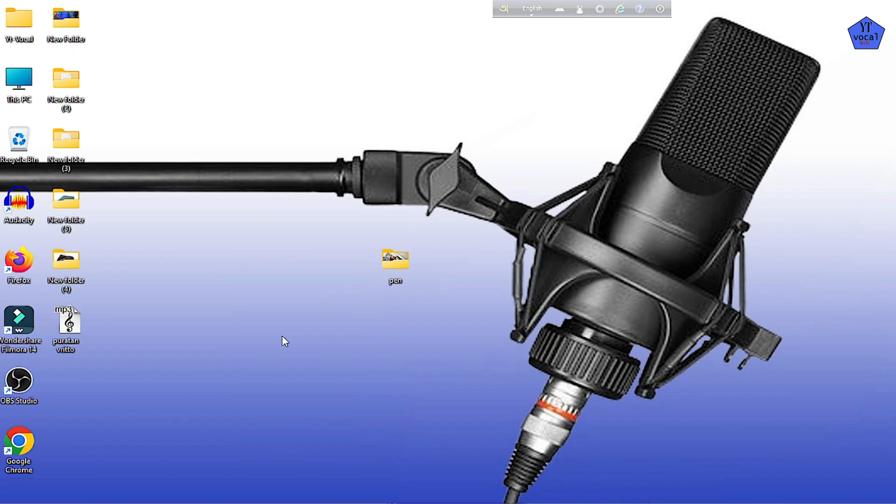